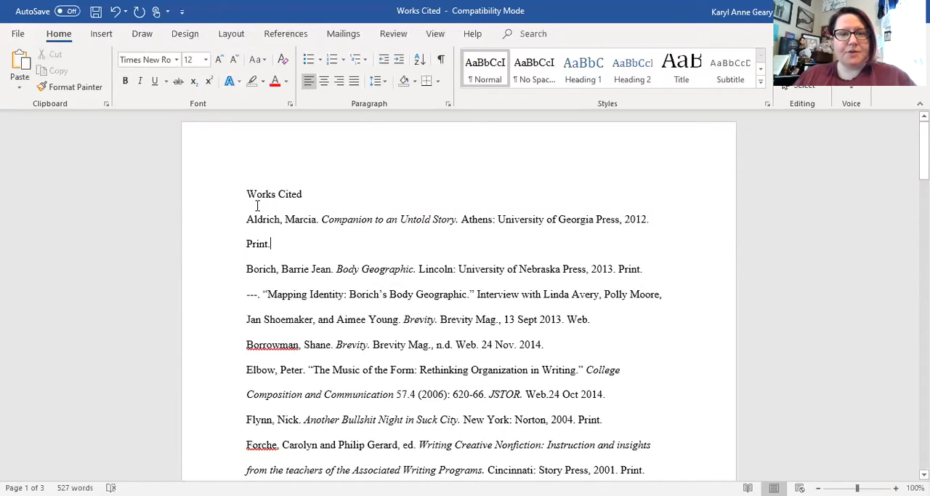
# - Set the line spacing of the entire document to 2.0
pyautogui.hotkey('ctrl', 'a')
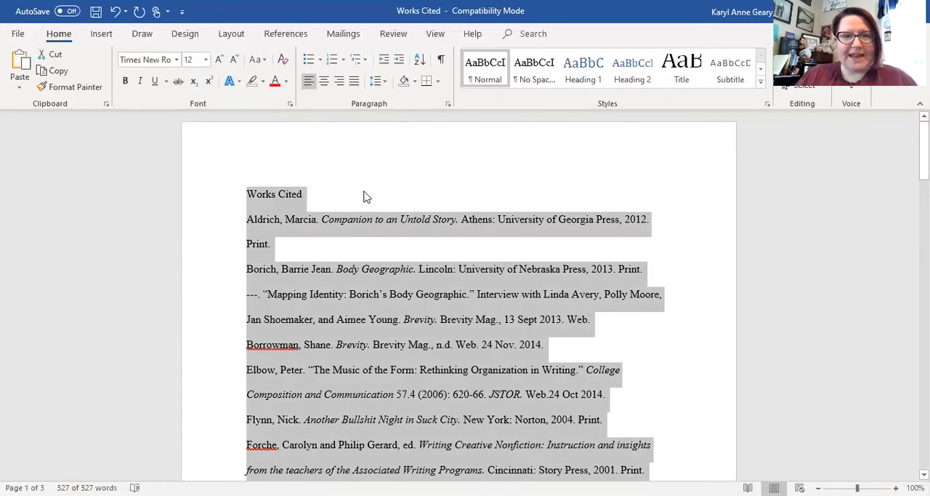
pyautogui.click(385, 84)
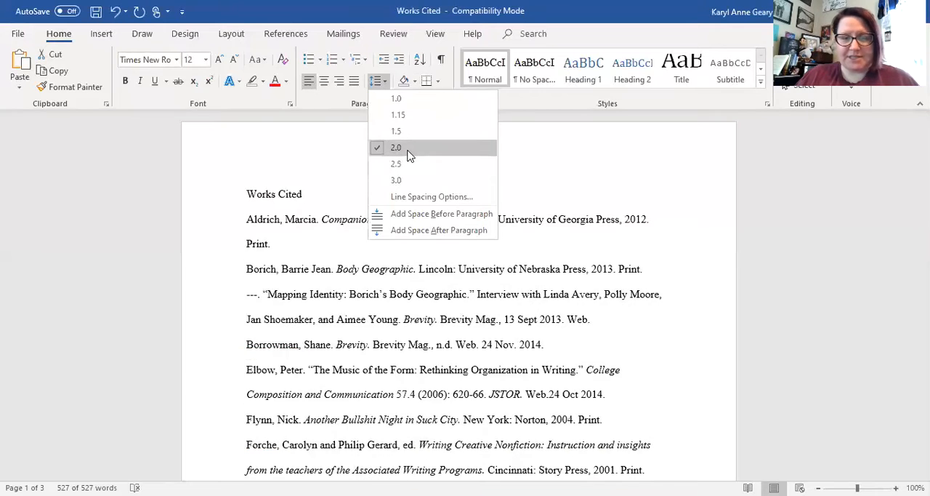
pyautogui.click(407, 151)
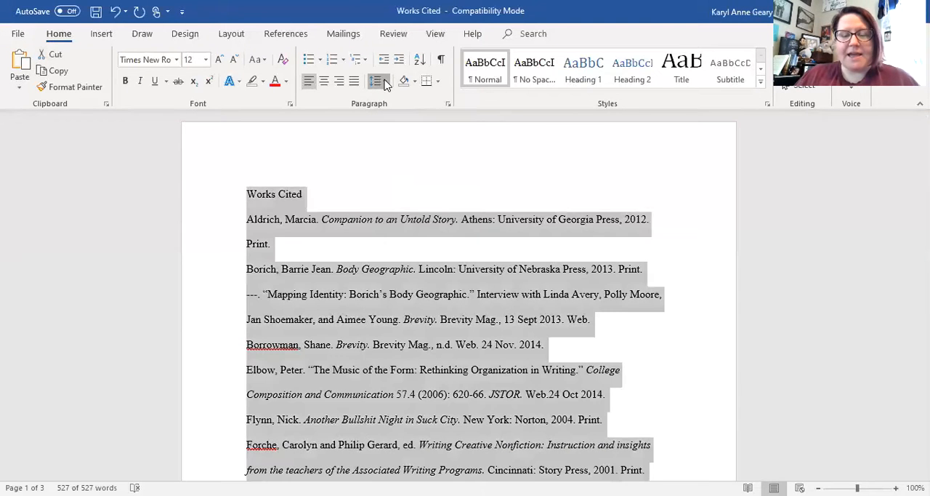
pyautogui.click(385, 84)
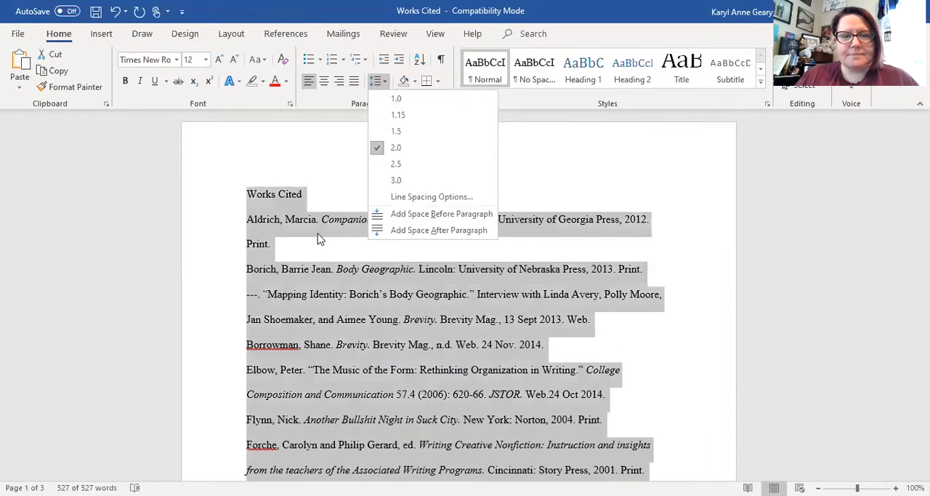
pyautogui.press('Escape')
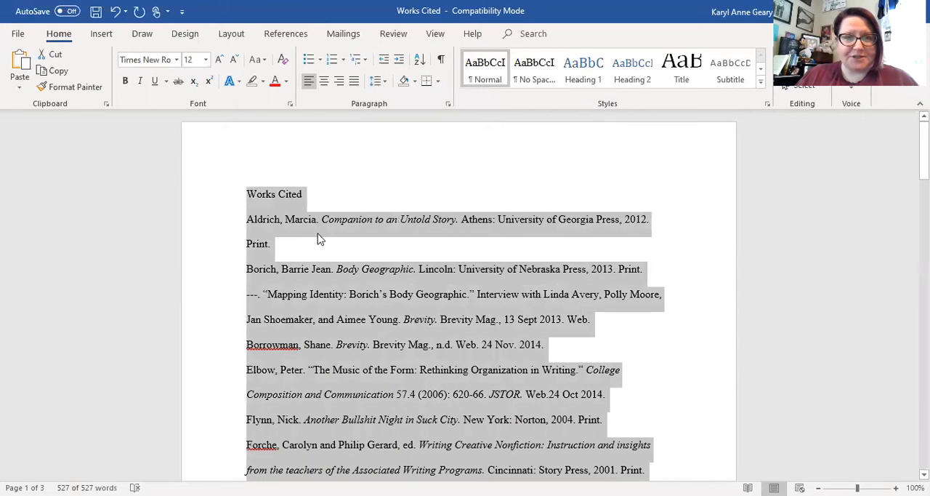
pyautogui.click(338, 199)
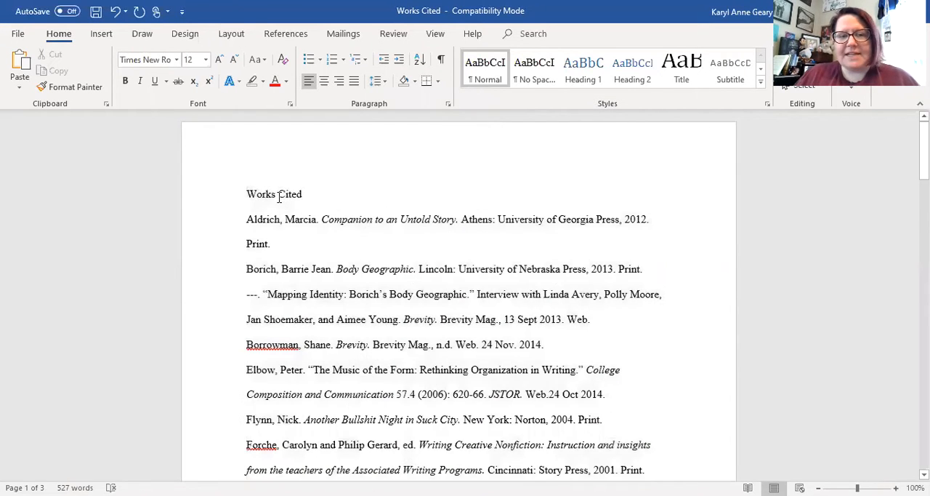
# - Center the "Works Cited" title above the citation entries
pyautogui.moveTo(306, 194); pyautogui.dragTo(264, 194)
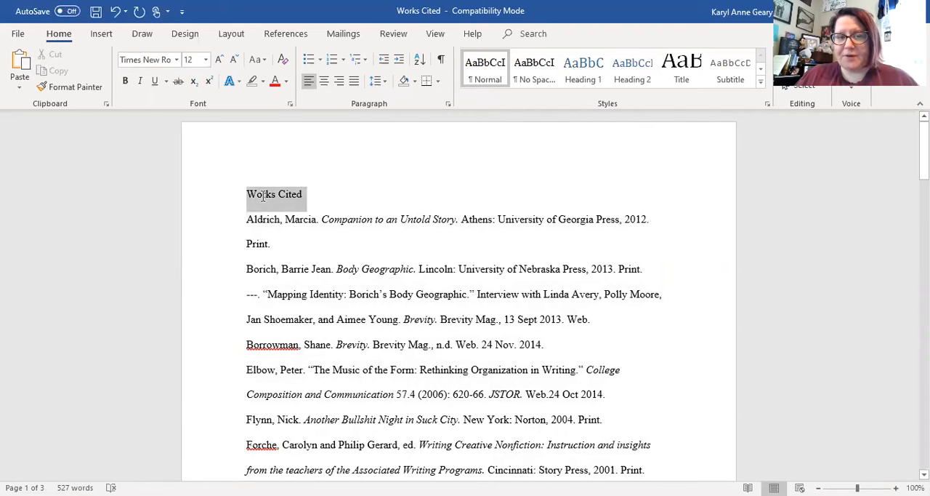
pyautogui.click(324, 80)
pyautogui.click(434, 219)
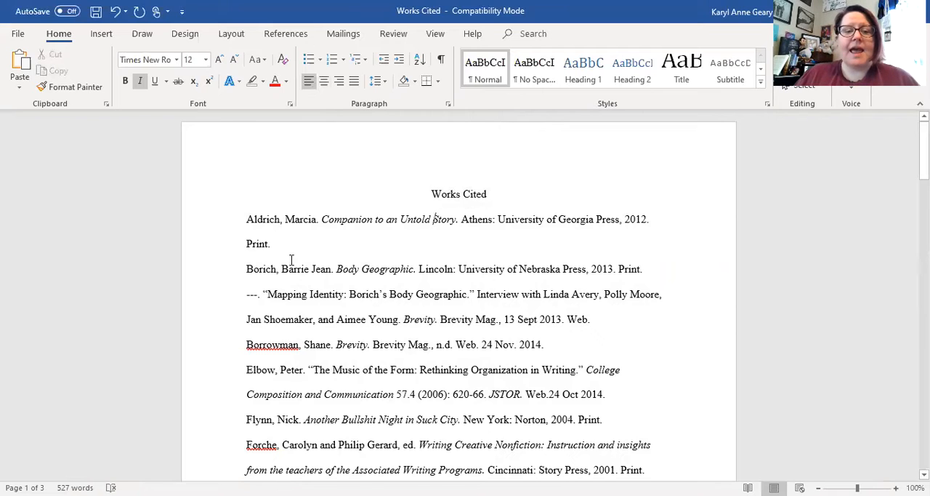
# - Select all citation entries below the "Works Cited" title and display the ruler
pyautogui.moveTo(244, 220); pyautogui.dragTo(525, 267)
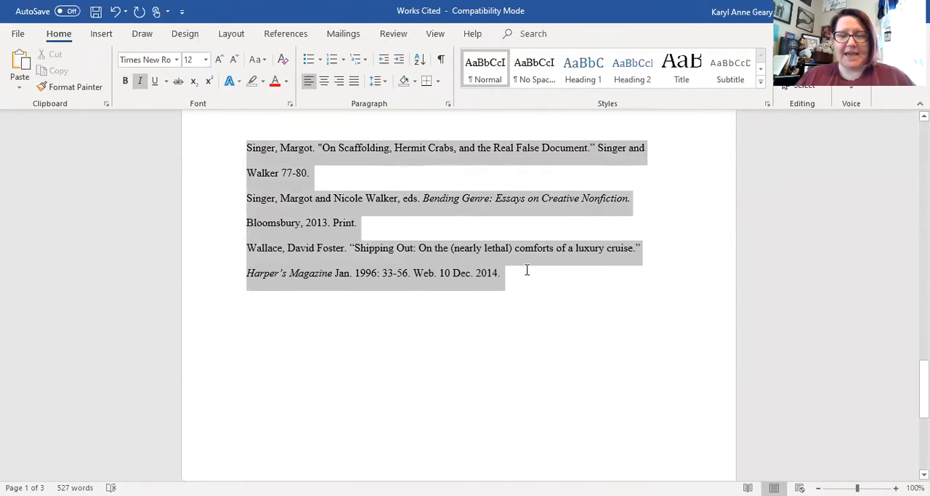
pyautogui.scroll(8, 524, 255)
pyautogui.scroll(10, 520, 236)
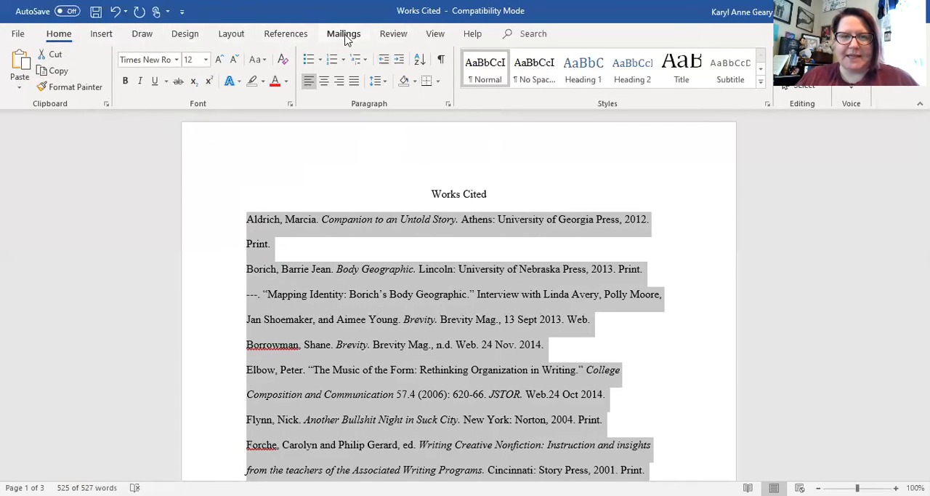
pyautogui.click(396, 35)
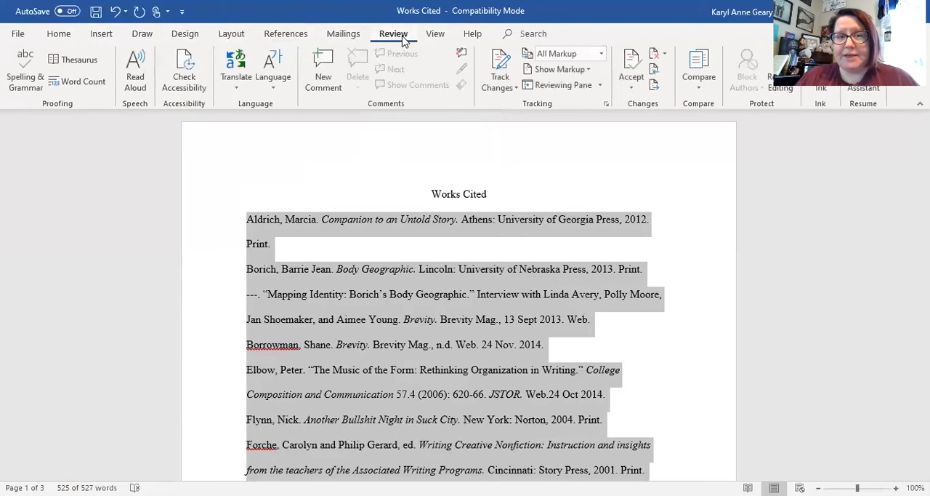
pyautogui.click(435, 35)
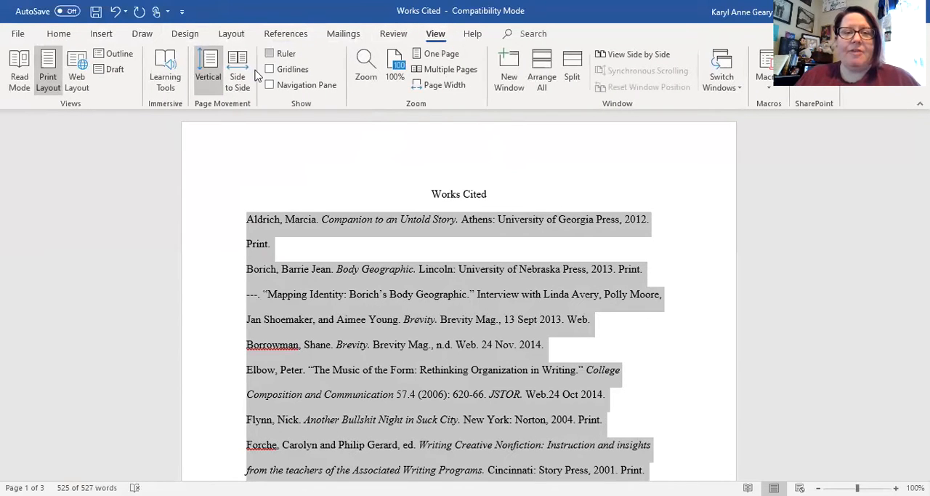
pyautogui.click(269, 56)
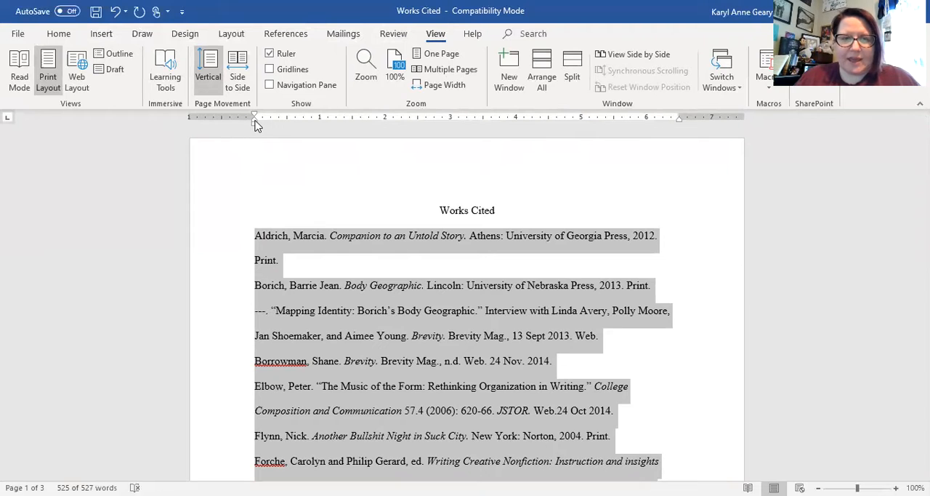
# - Apply a 0.5-inch hanging indent to the selected citation entries, keeping their first lines at the left margin
pyautogui.moveTo(255, 124); pyautogui.dragTo(258, 124)
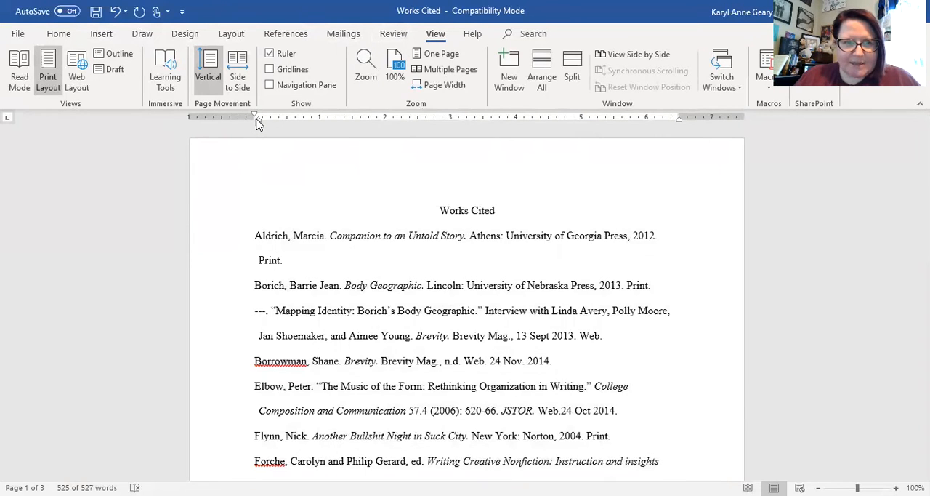
pyautogui.hotkey('ctrl', 'z')
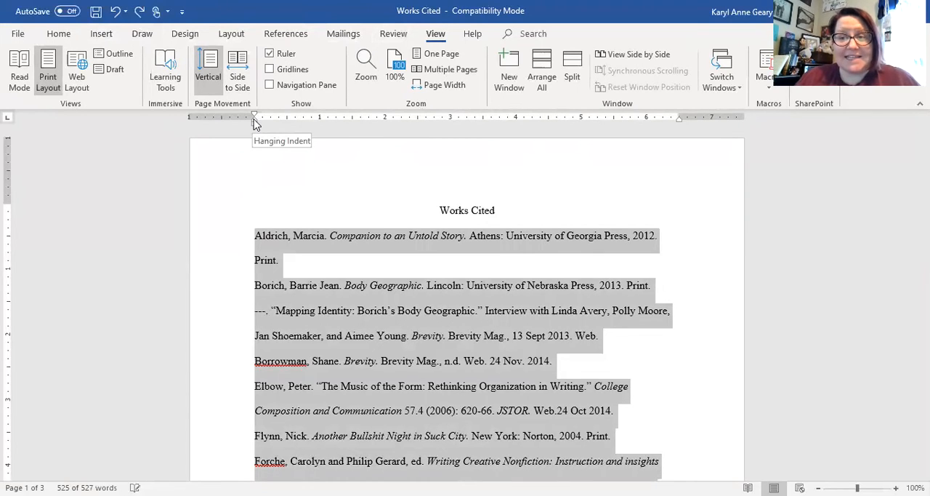
pyautogui.moveTo(254, 123); pyautogui.dragTo(288, 121)
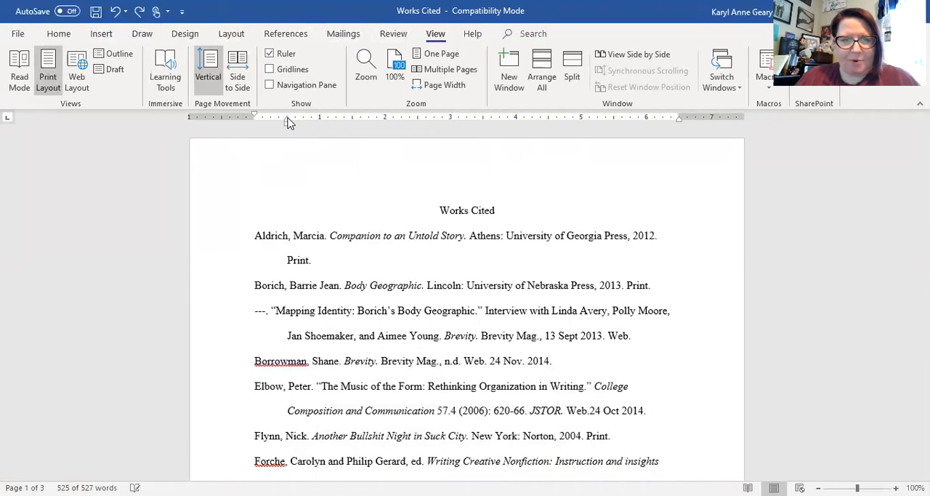
pyautogui.moveTo(288, 117); pyautogui.dragTo(287, 118)
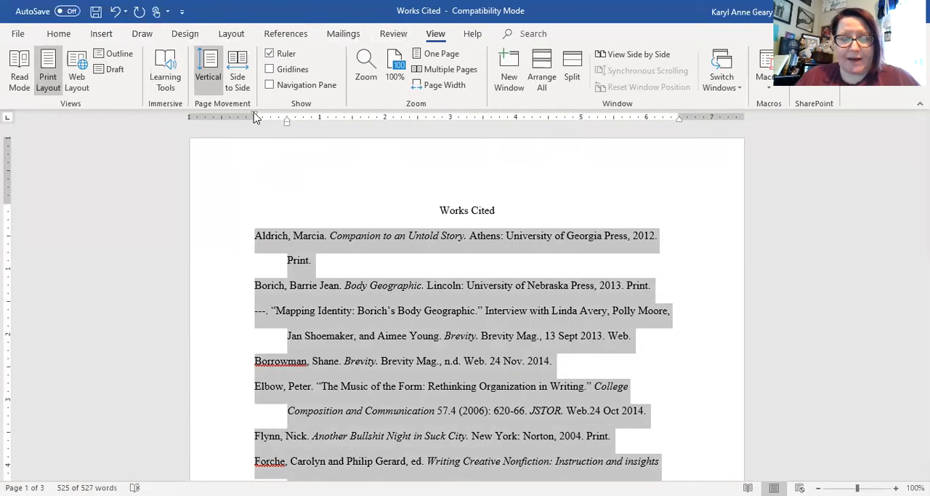
pyautogui.click(366, 257)
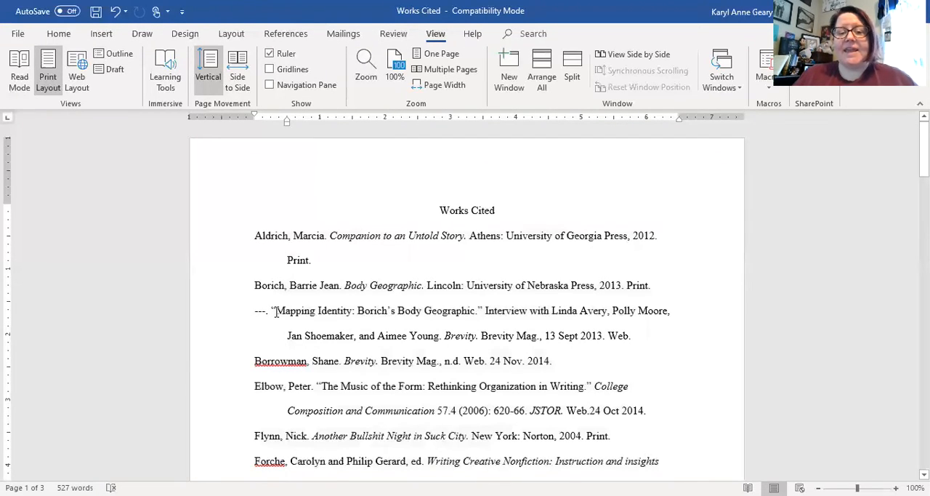
# - Review the hanging indents of the citation entries from the first page through to the second
pyautogui.scroll(-5, 273, 313)
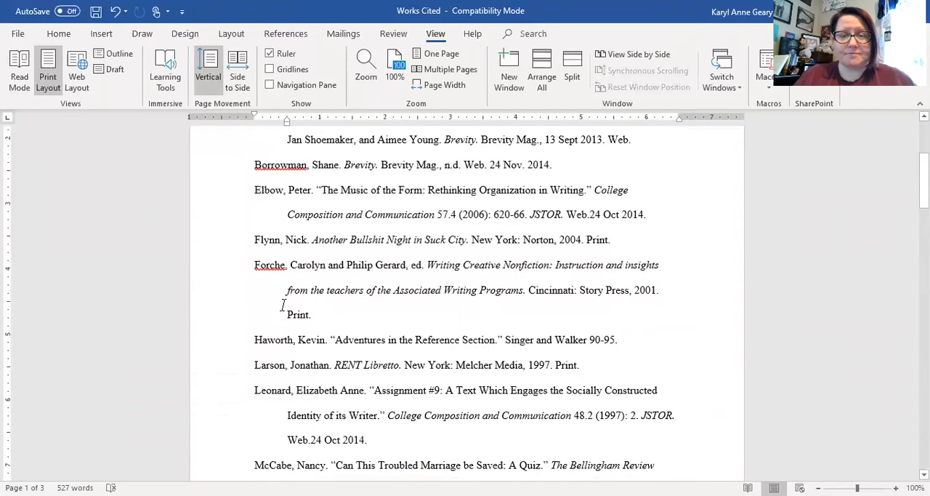
pyautogui.scroll(-2, 388, 367)
pyautogui.scroll(-4, 388, 367)
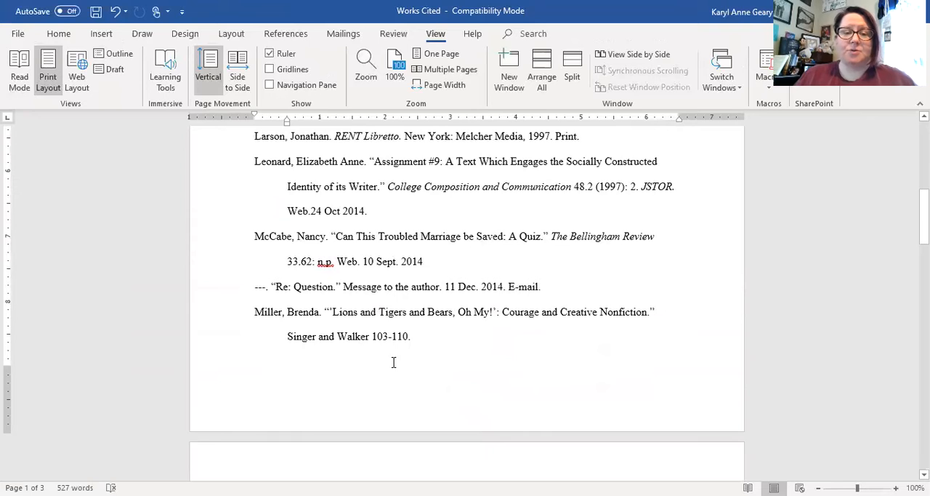
pyautogui.scroll(3, 391, 363)
pyautogui.scroll(-1, 395, 359)
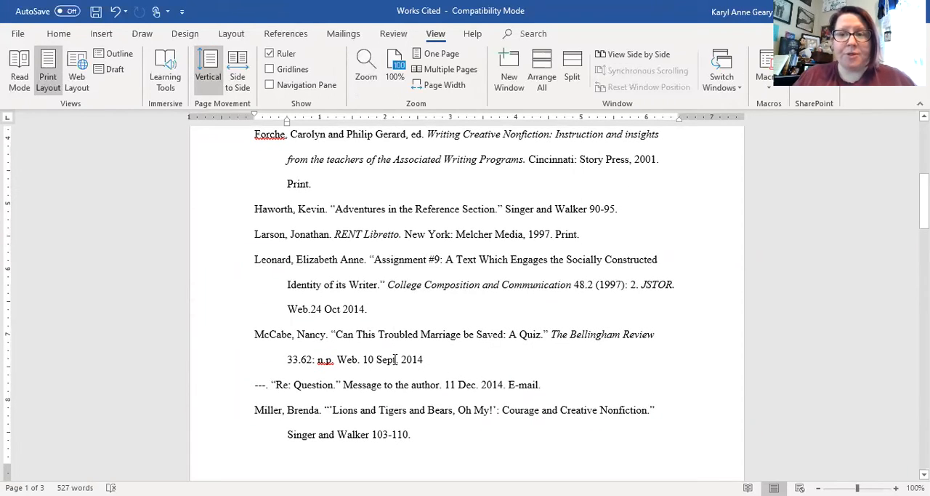
pyautogui.scroll(-6, 395, 359)
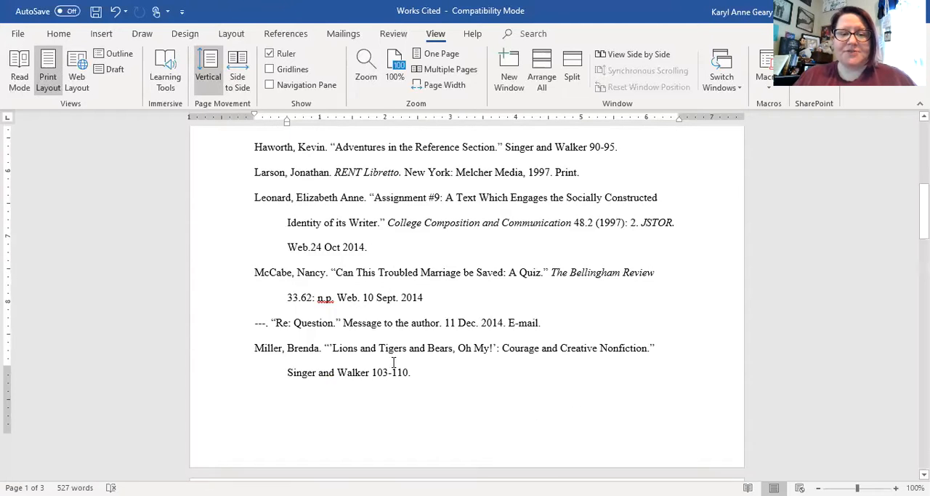
pyautogui.scroll(-4, 390, 390)
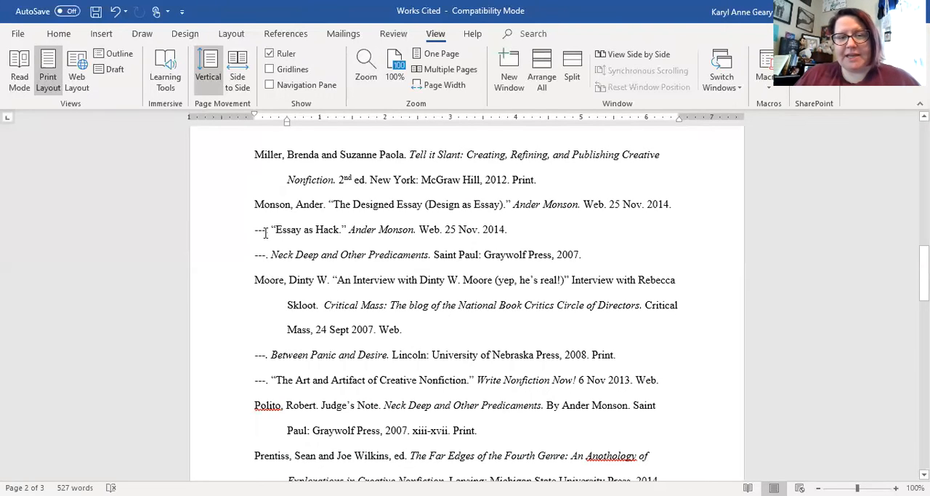
# - Examine how three hyphens replace the repeated author name in entries such as "Essay as Hack" and Neck Deep and Other Predicaments
pyautogui.moveTo(266, 233); pyautogui.dragTo(255, 234)
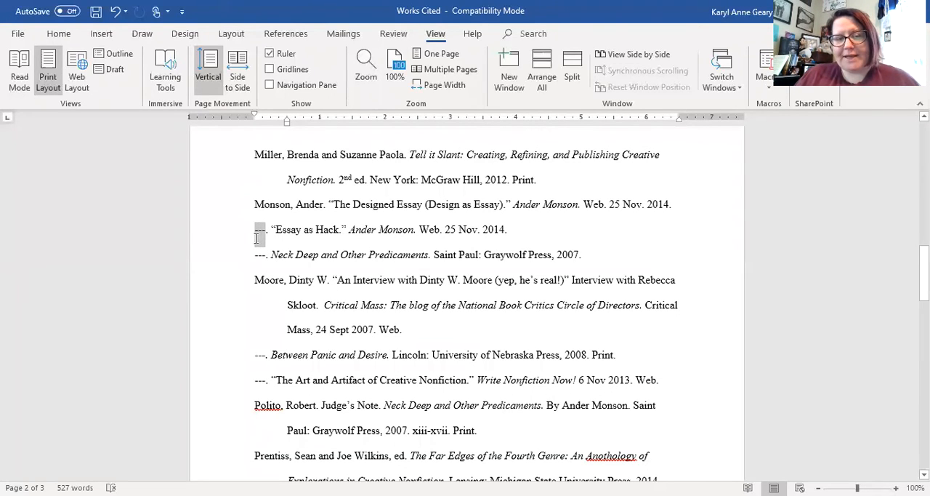
pyautogui.click(268, 235)
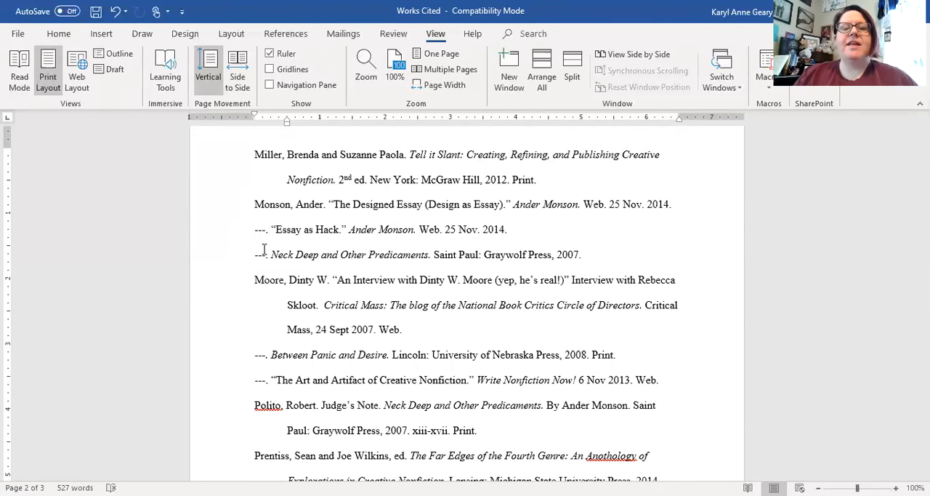
pyautogui.moveTo(295, 207); pyautogui.dragTo(242, 216)
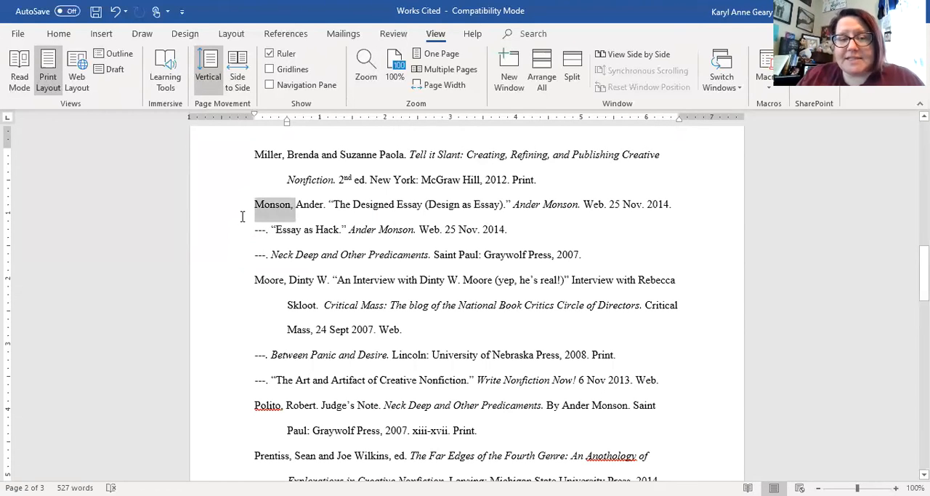
pyautogui.click(329, 228)
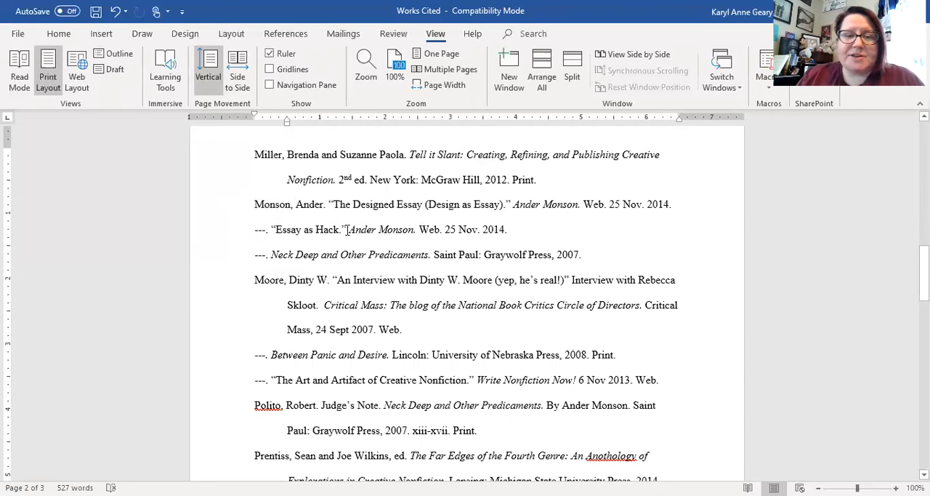
pyautogui.moveTo(315, 234); pyautogui.dragTo(279, 243)
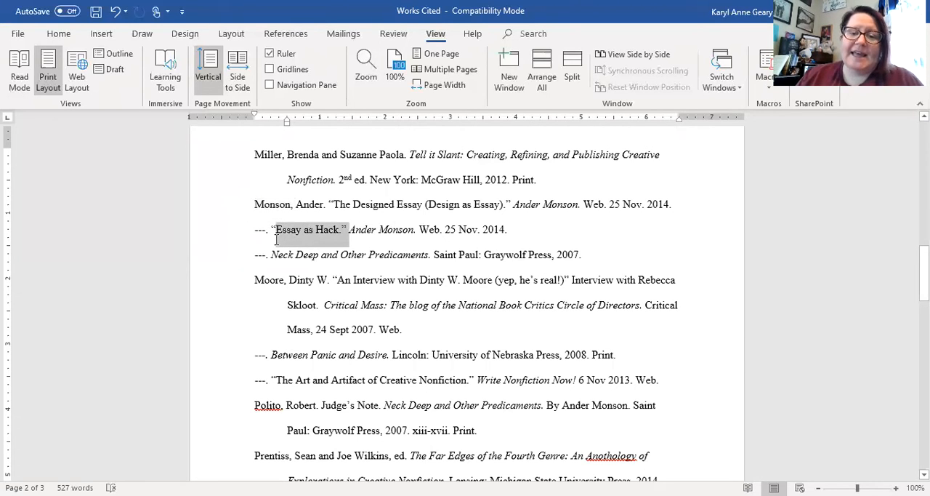
pyautogui.click(428, 254)
pyautogui.moveTo(429, 254); pyautogui.dragTo(275, 260)
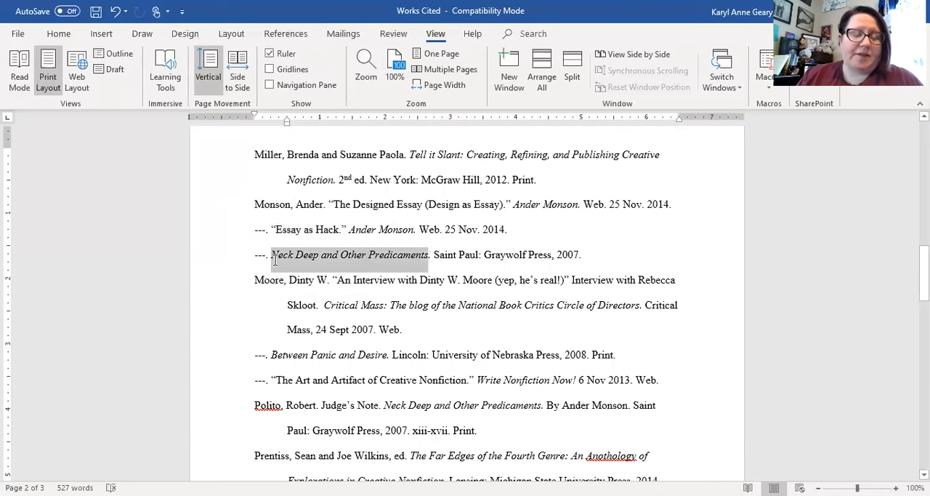
pyautogui.click(320, 282)
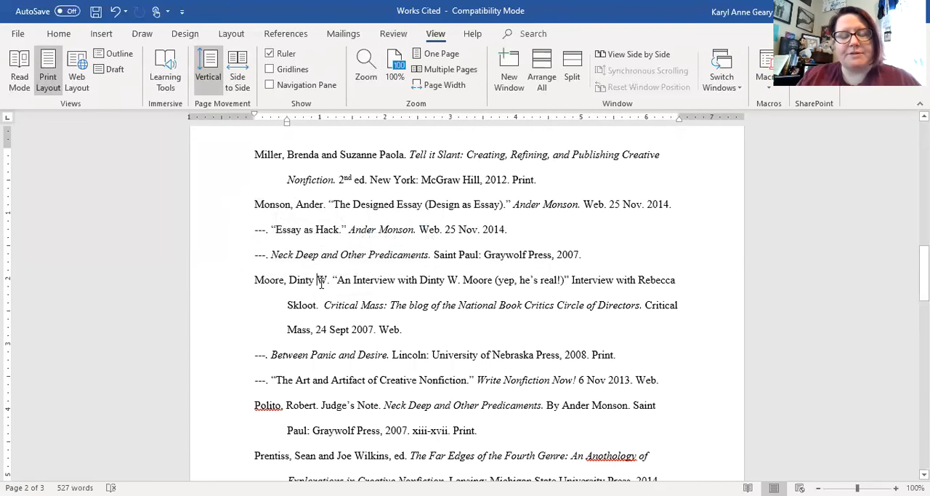